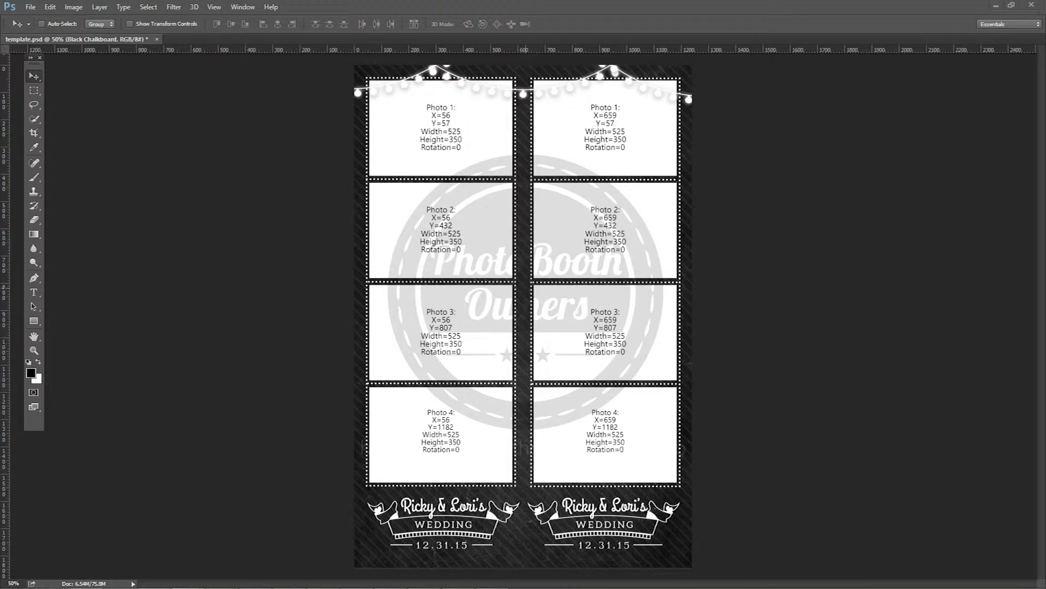
Step: Check the calculator's 346 DPI resolution, template size and 2152-pixel printer page height
key(alt+Tab)
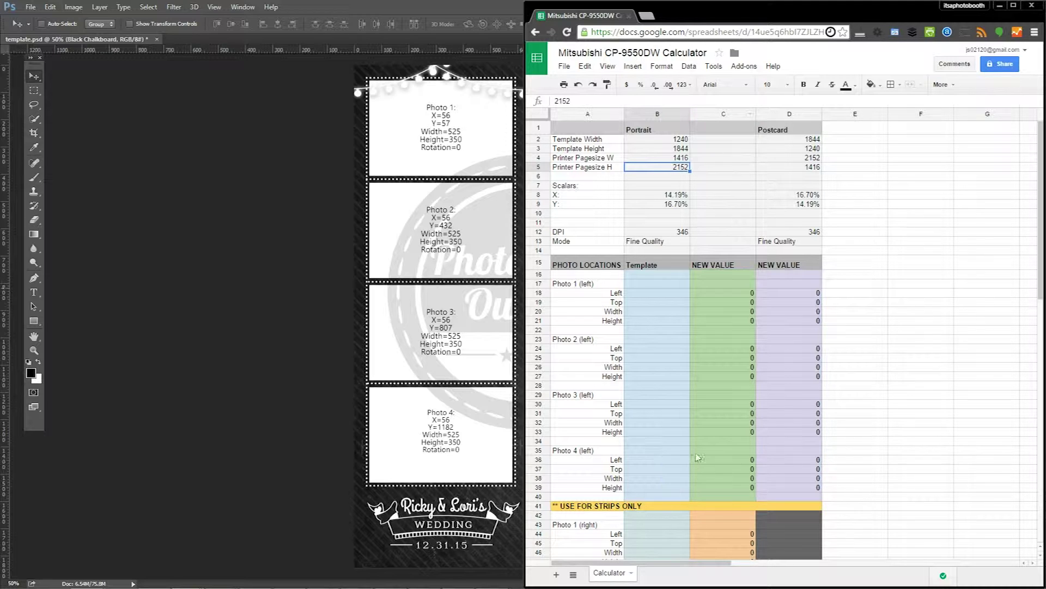
click(701, 451)
click(683, 238)
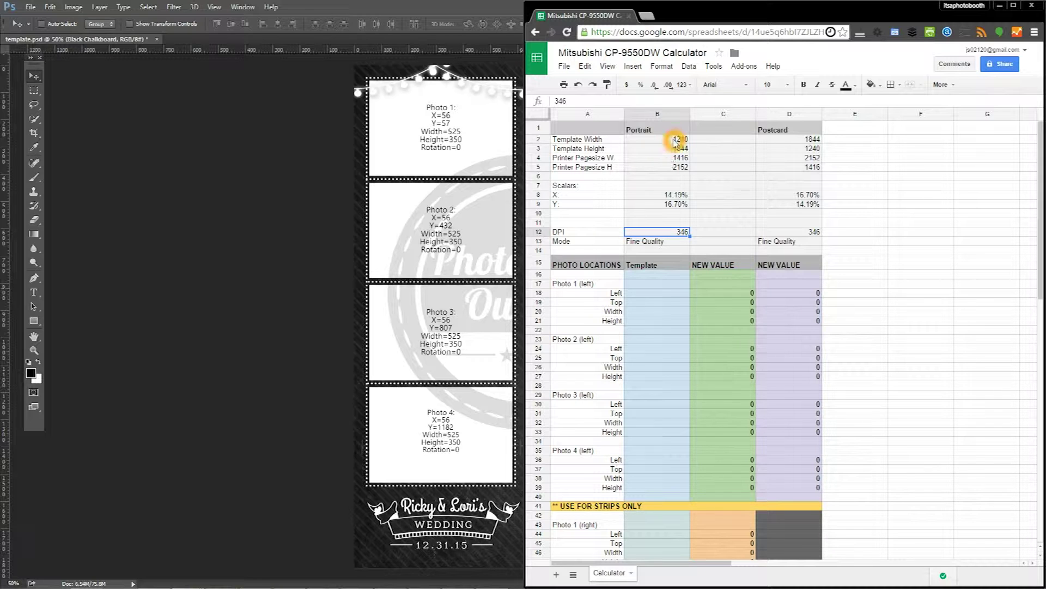
click(675, 140)
click(680, 150)
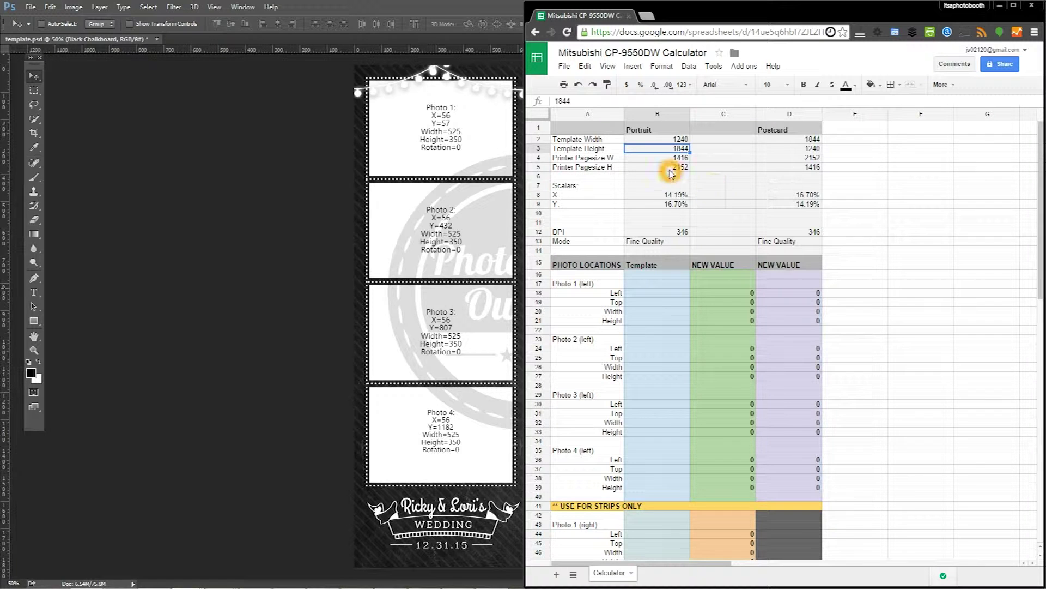
click(682, 172)
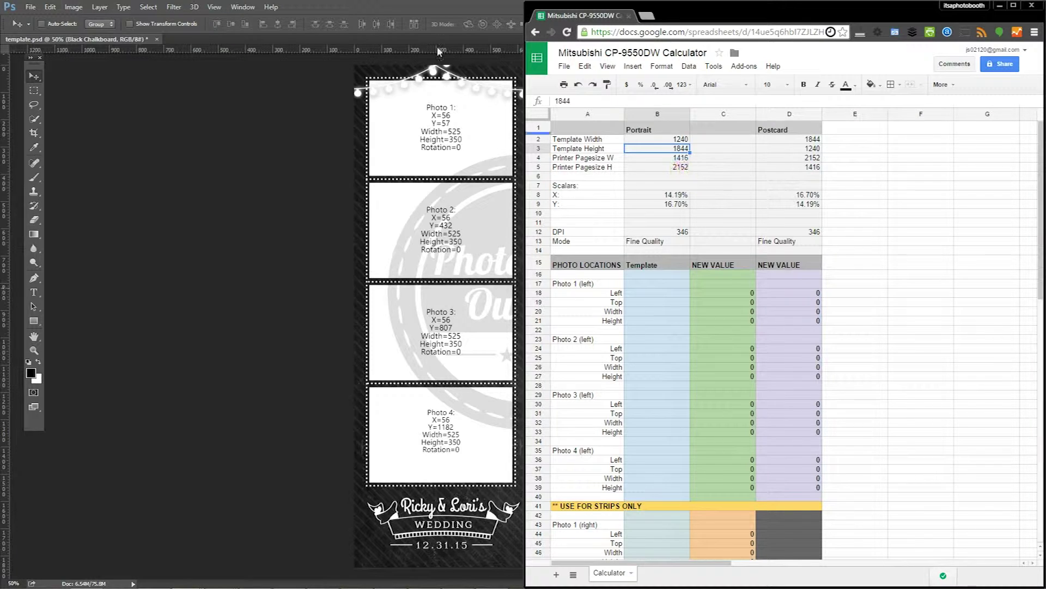
Step: Set the strip template's Image Size resolution to 346 ppi
click(425, 10)
click(301, 233)
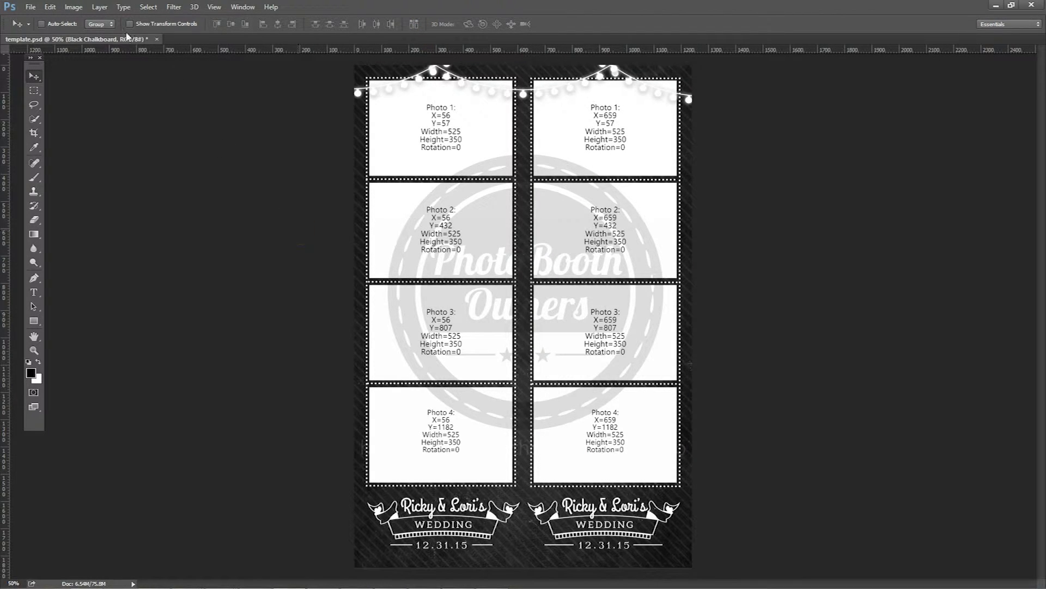
click(75, 10)
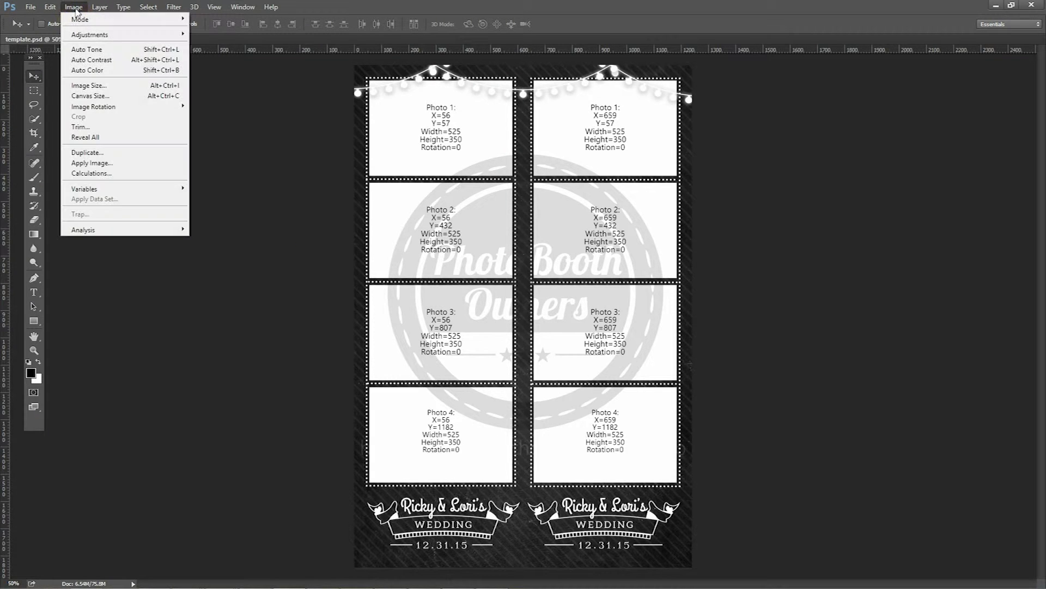
click(121, 86)
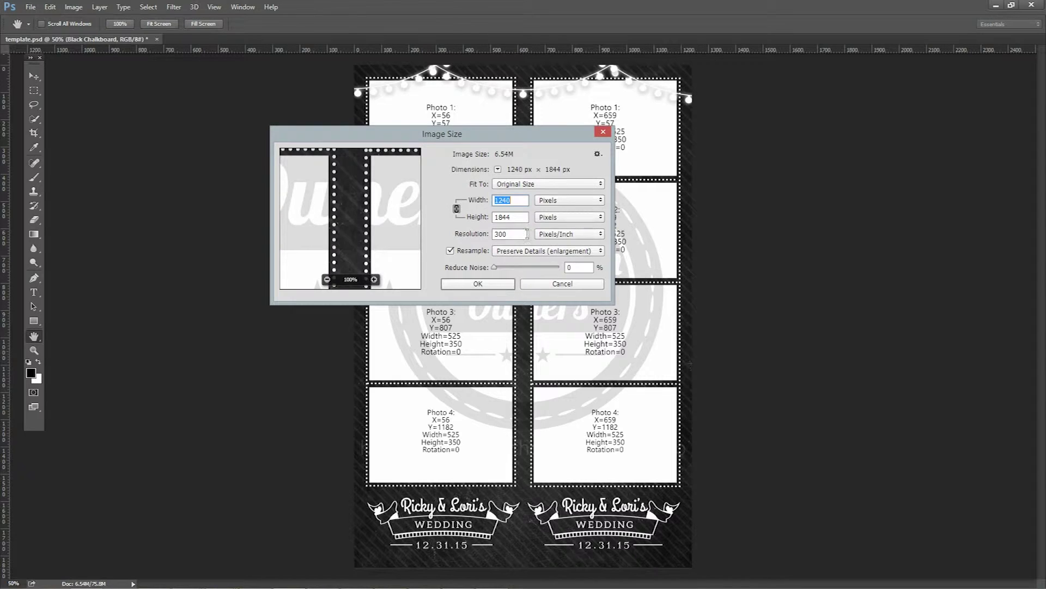
drag(497, 234, 525, 231)
text(346)
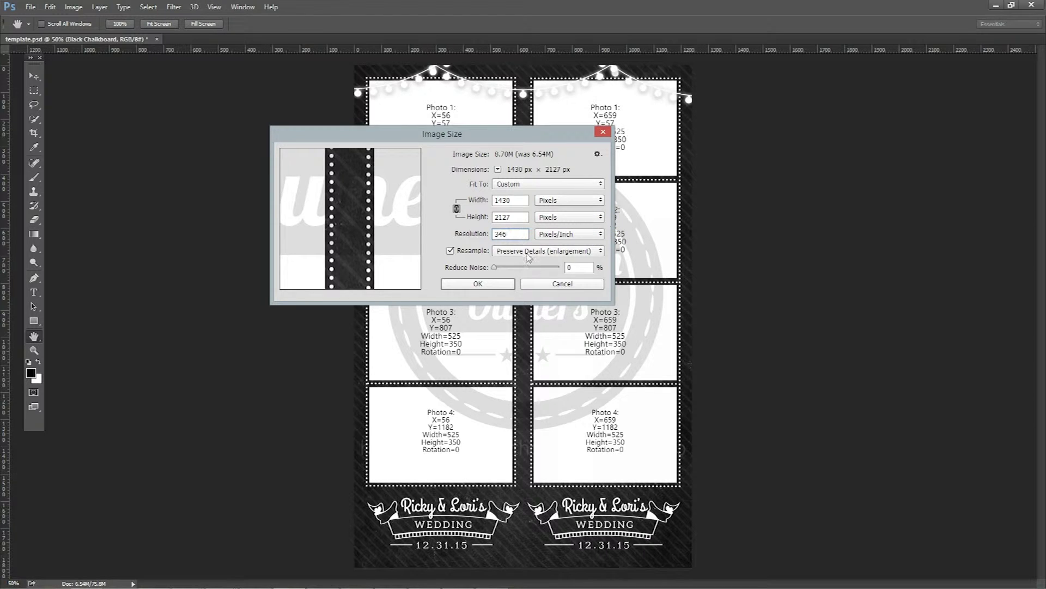
key(alt+Tab)
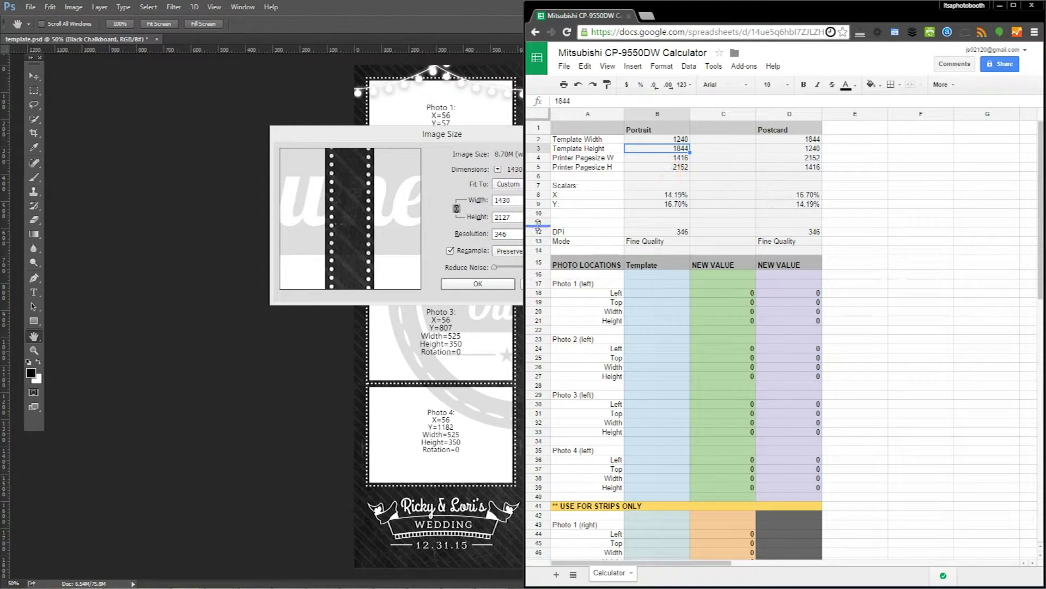
click(511, 256)
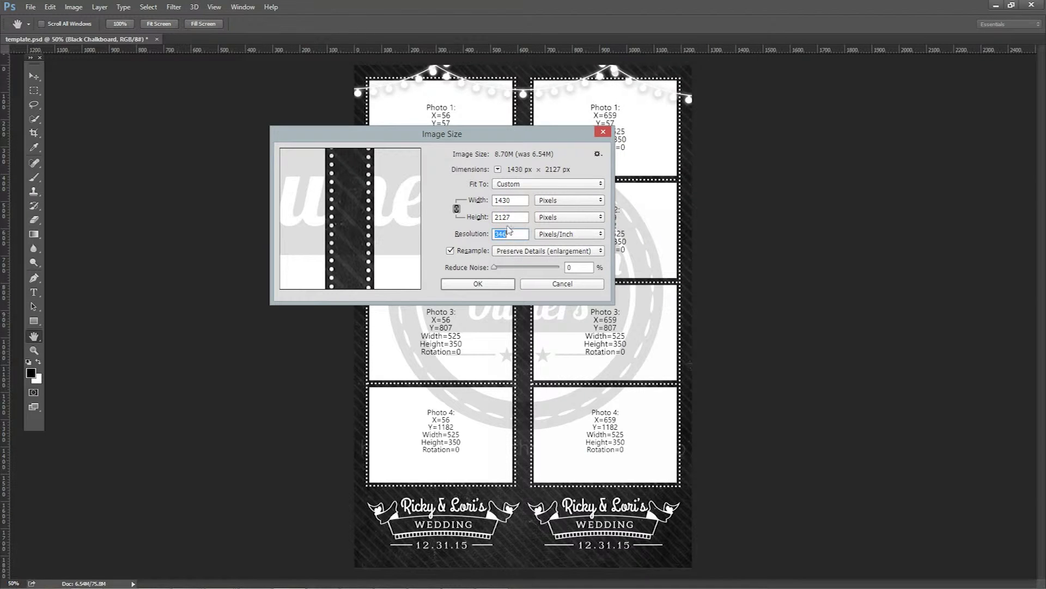
Step: Set the height to 2152 px with Preserve Details and apply it to all layers
drag(502, 217, 516, 216)
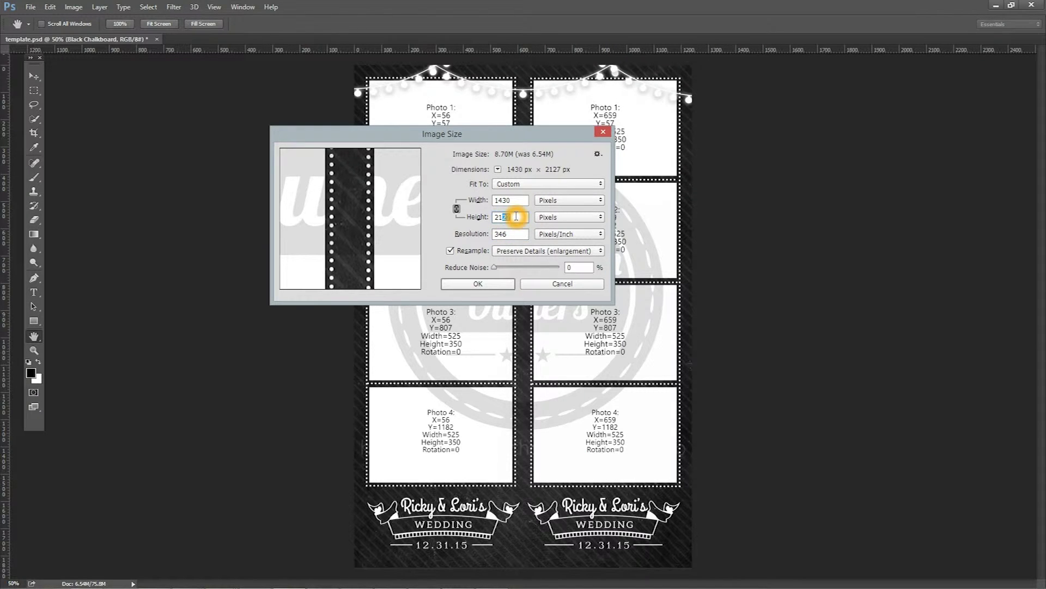
text(52)
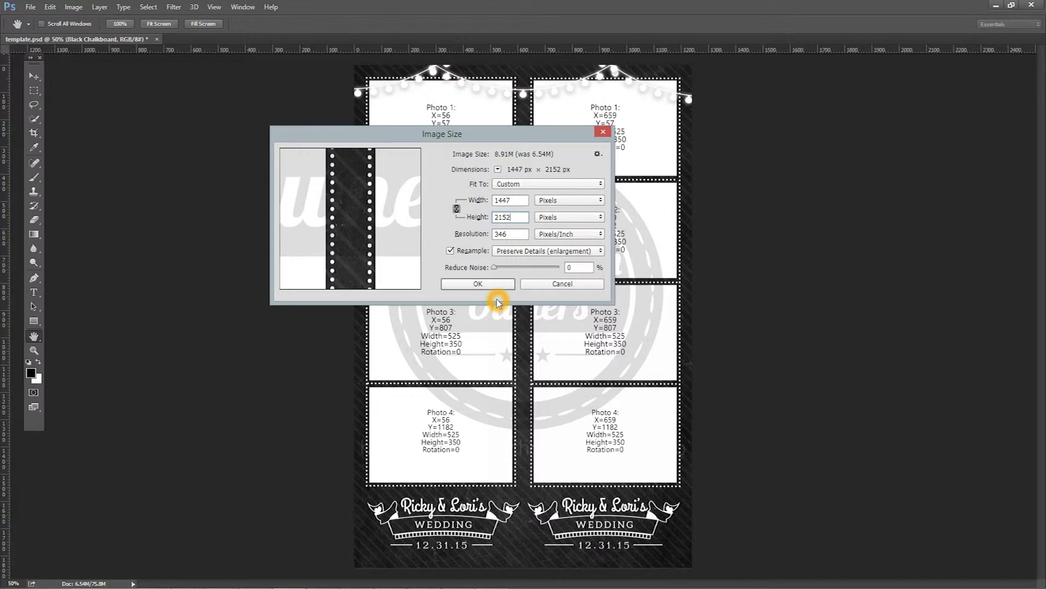
click(555, 252)
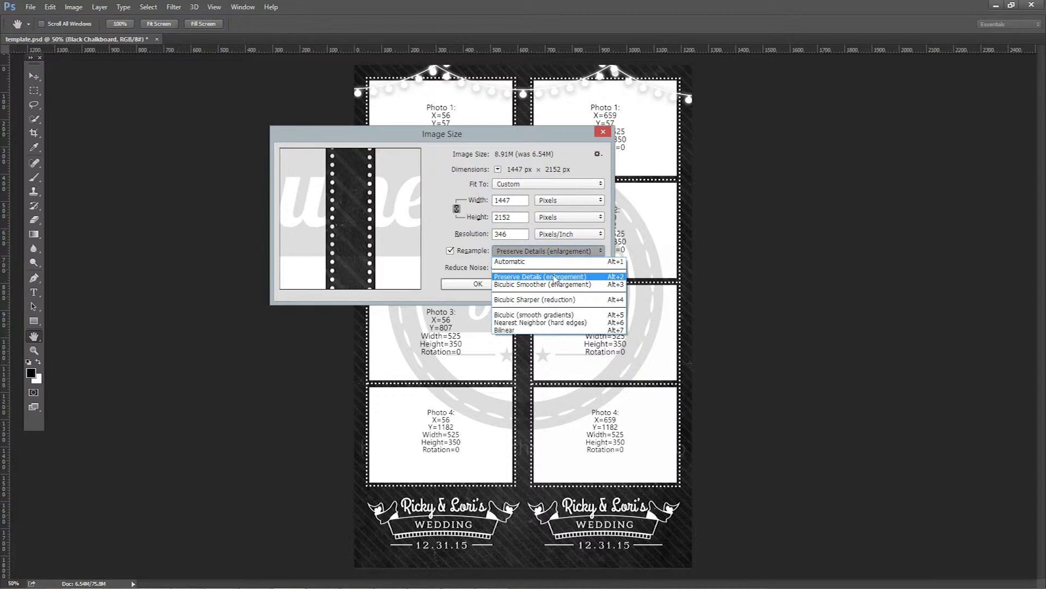
click(555, 278)
click(586, 281)
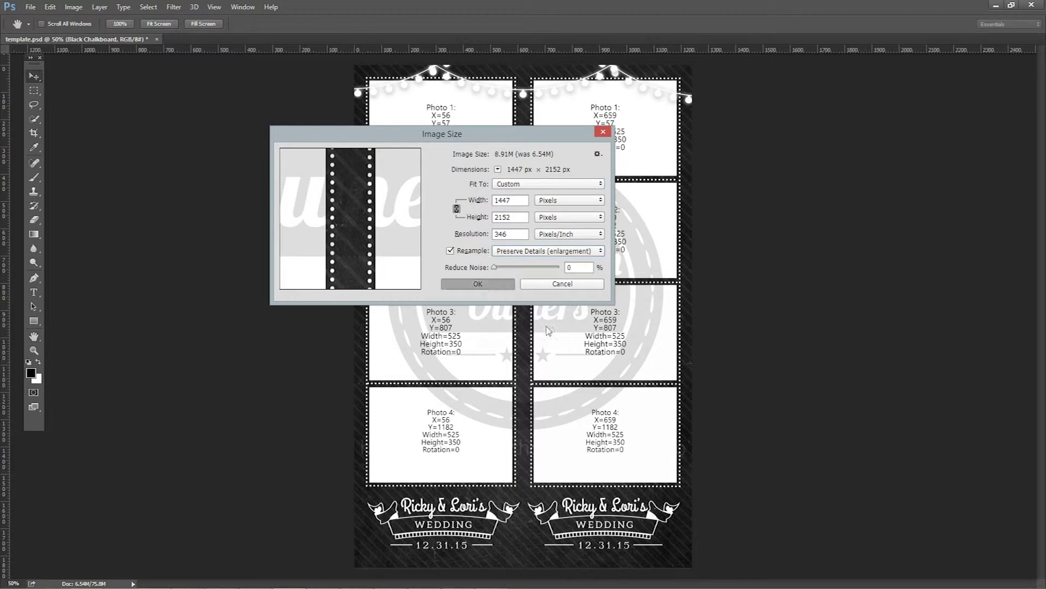
click(478, 283)
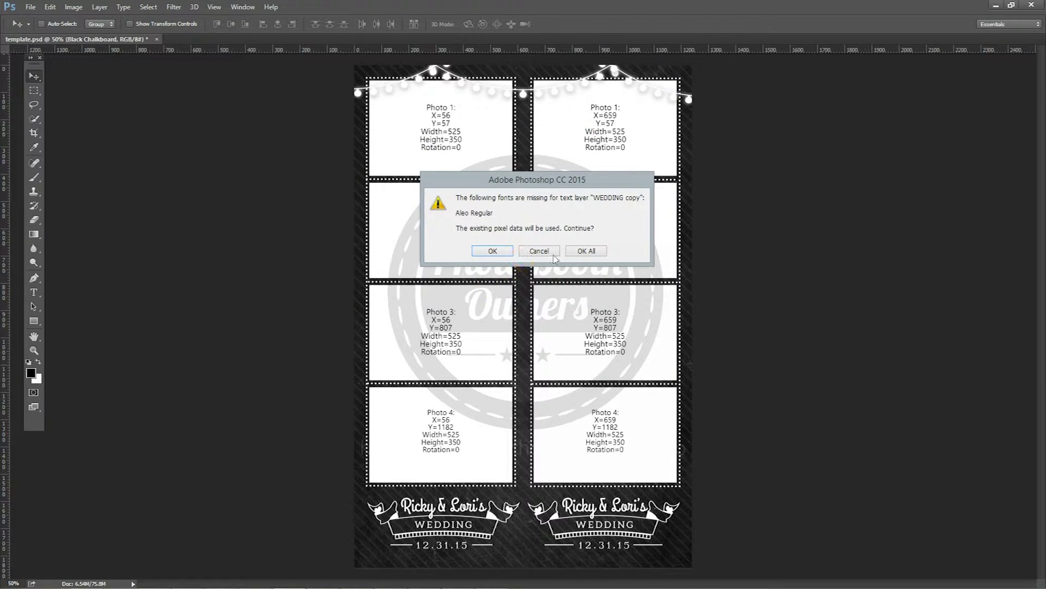
click(591, 252)
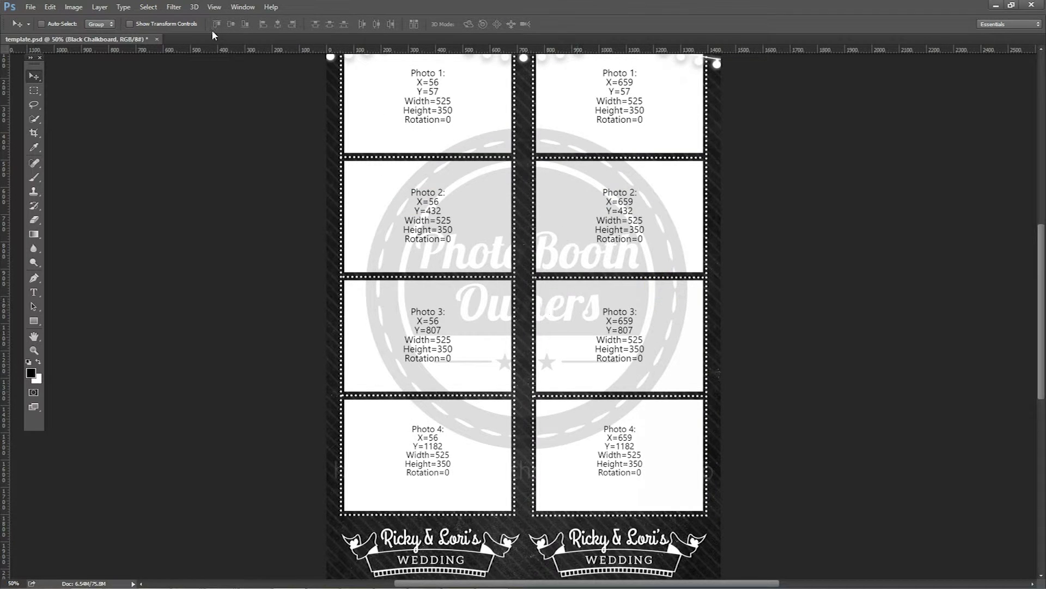
click(75, 7)
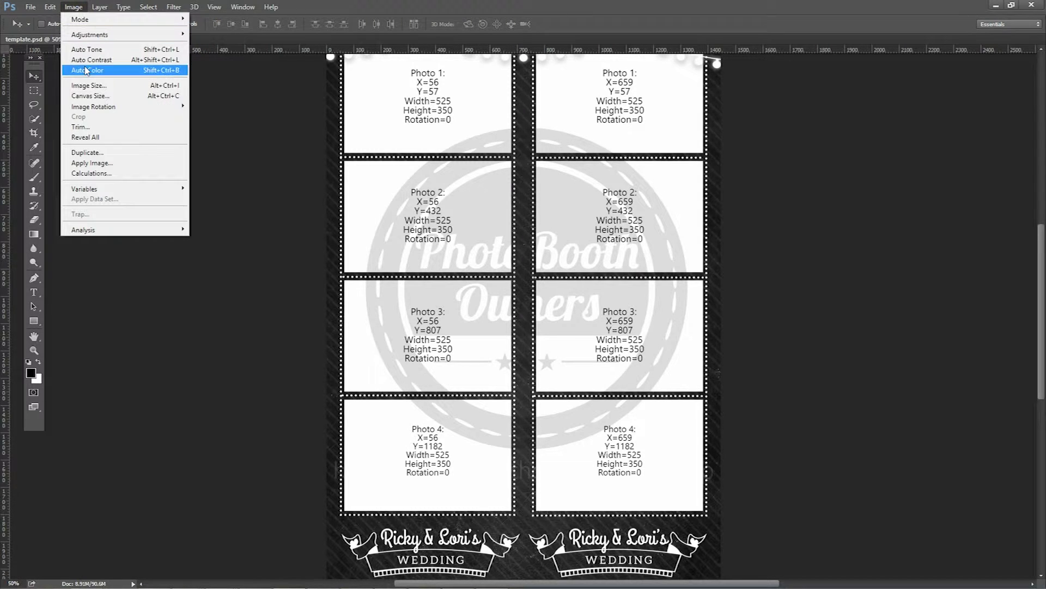
Step: Open Canvas Size and look up the 1416-pixel printer page width in the calculator
click(93, 97)
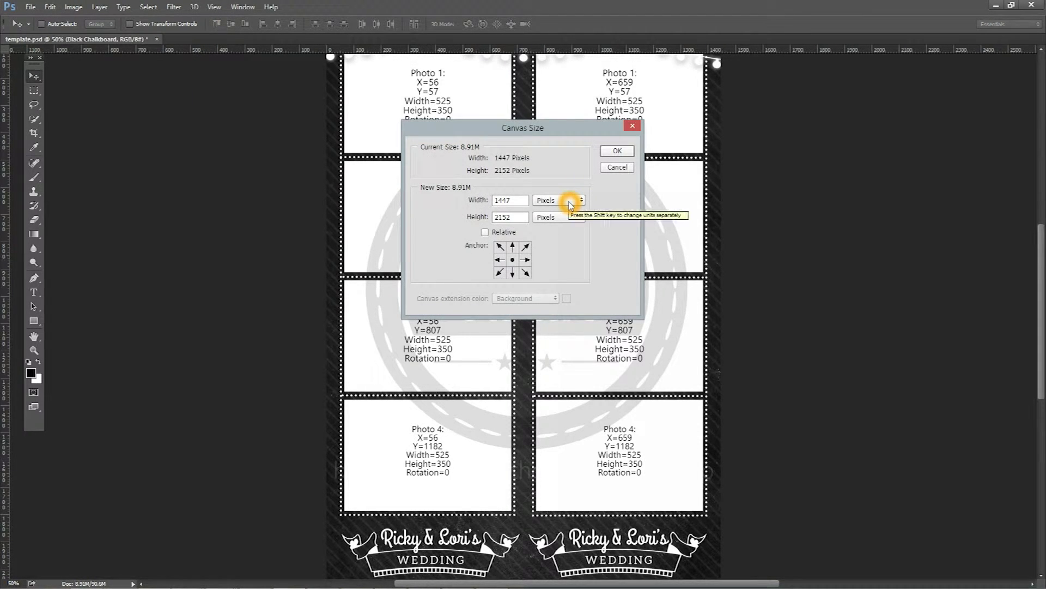
key(alt+Tab)
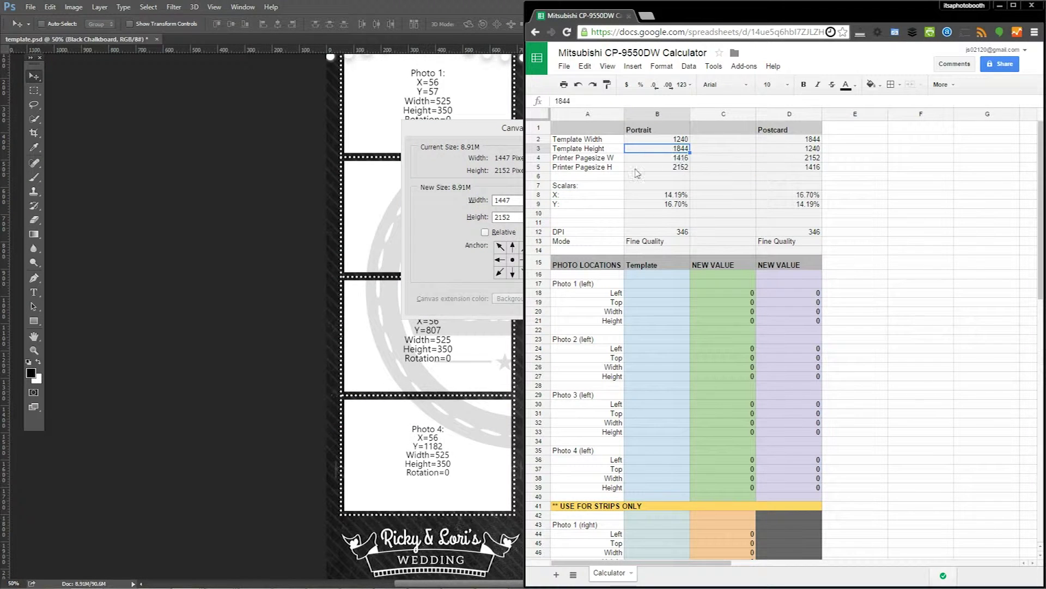
click(500, 218)
click(681, 158)
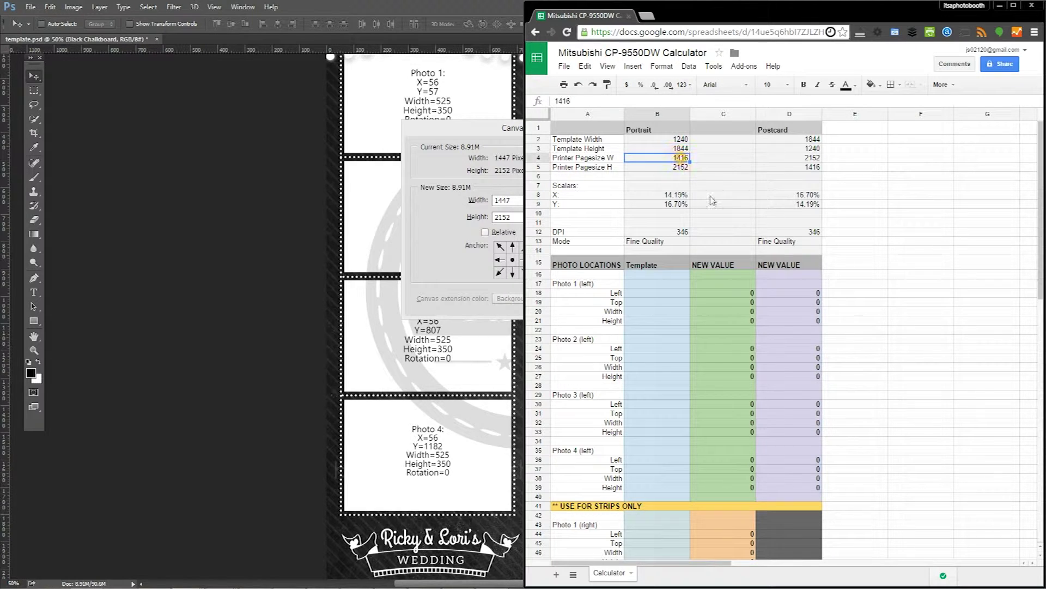
click(681, 158)
key(alt+Tab)
Step: Trim the canvas to 1416 px wide from the centre anchor, accepting the clipping warning
click(514, 264)
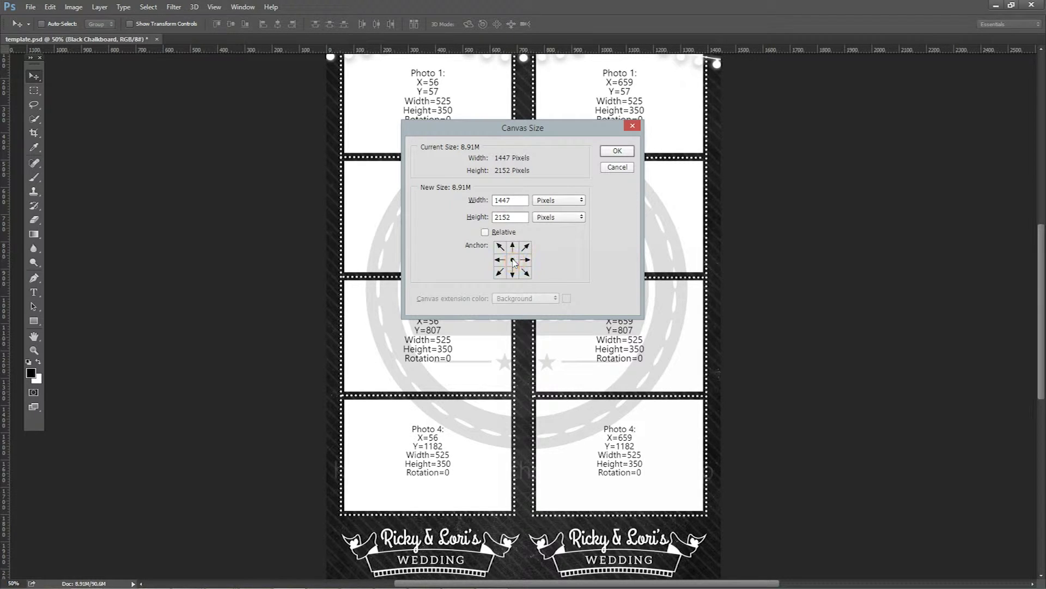
click(514, 263)
click(514, 263)
drag(502, 200, 535, 199)
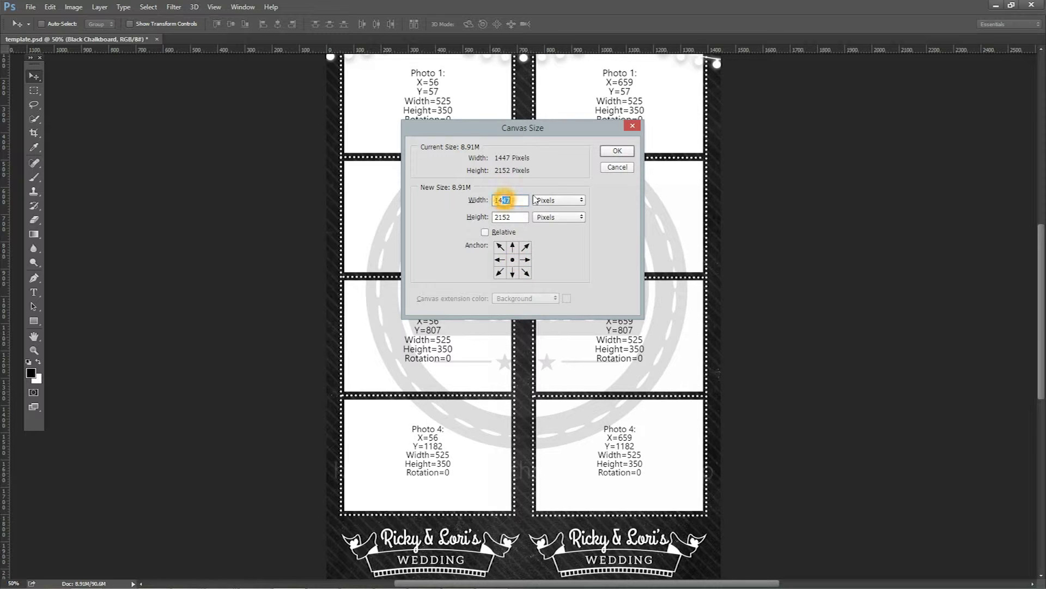
text(16)
click(618, 151)
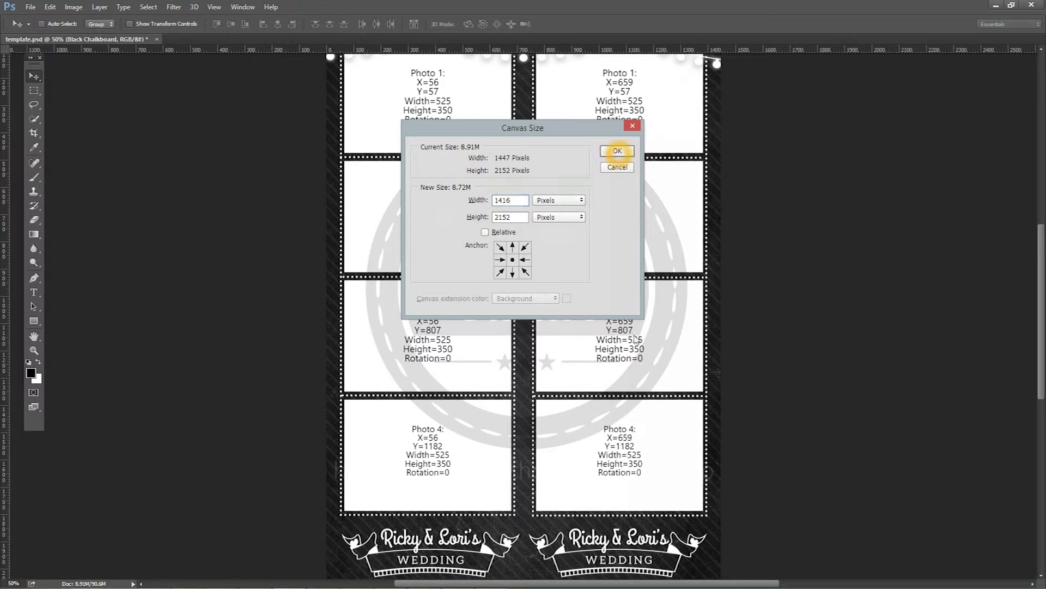
click(497, 228)
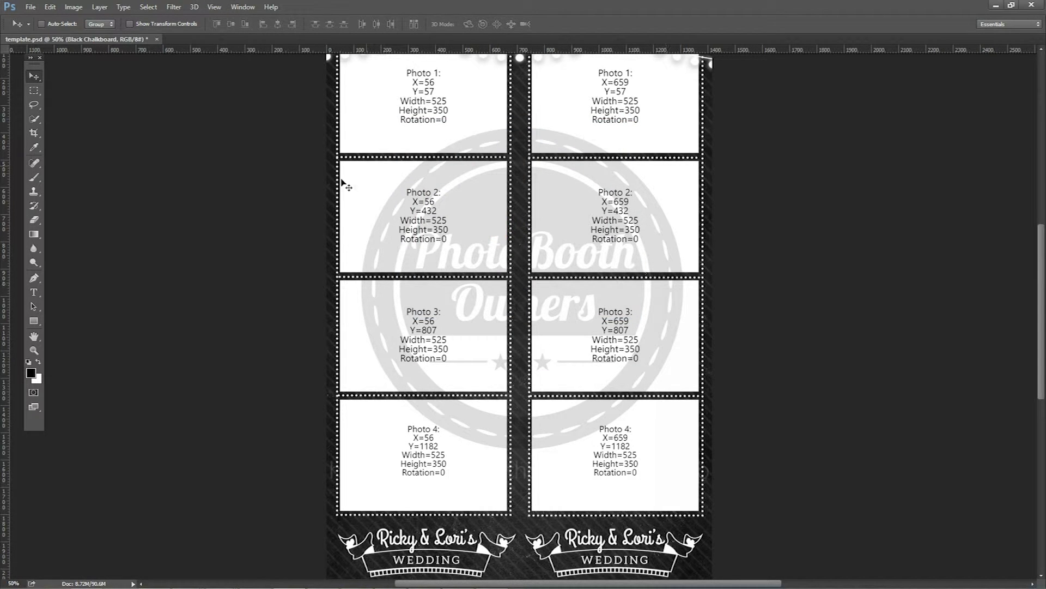
click(614, 385)
key(ctrl+minus)
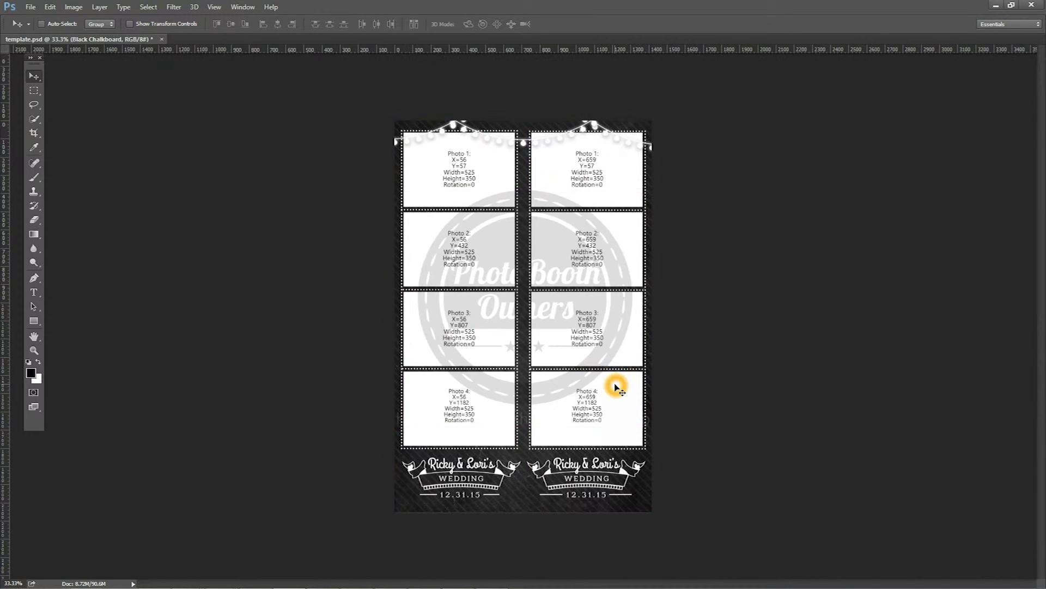
click(621, 319)
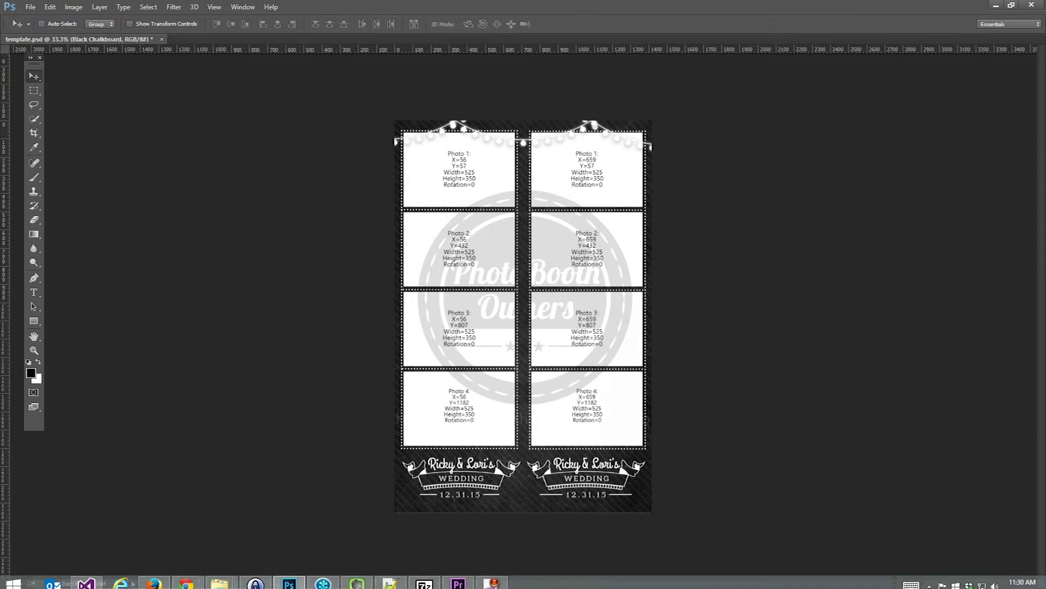
Step: Hide the circular watermark layer and bring up the Mitsubishi CP-9550DW calculator spreadsheet
click(580, 585)
click(658, 355)
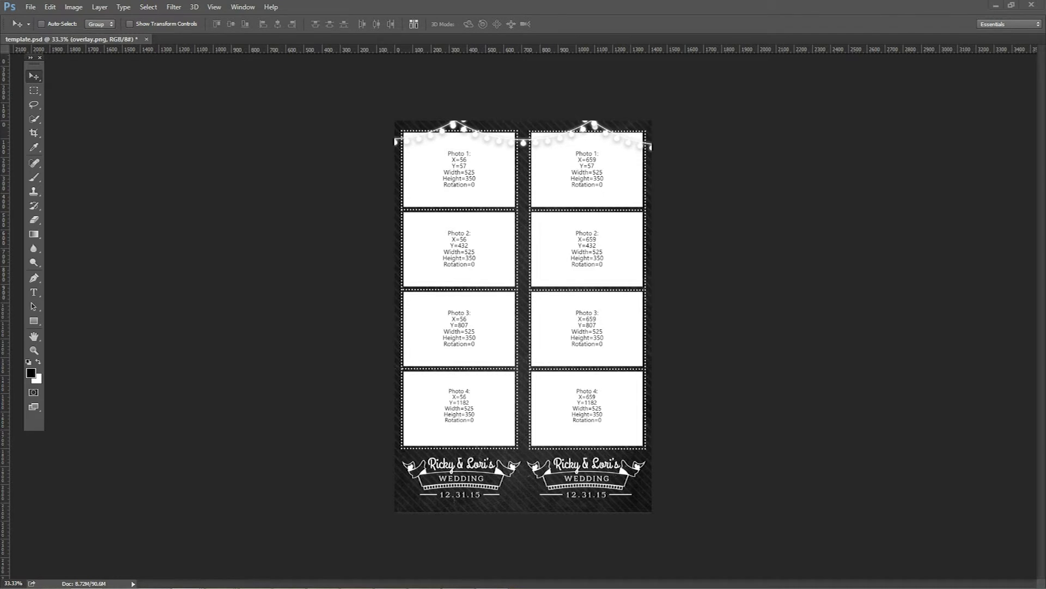
key(alt+Tab)
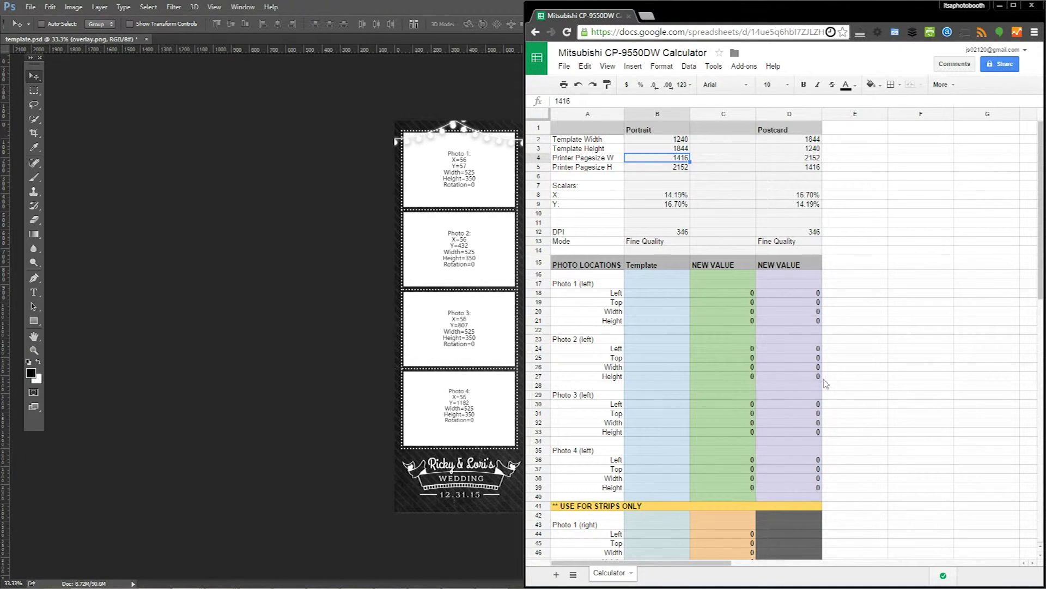
Step: Enter Photo 1 (left) Left 56, Top 57, Width 525 and Height 350 in B18:B21
scroll(818, 365, down, 3)
scroll(871, 329, down, 2)
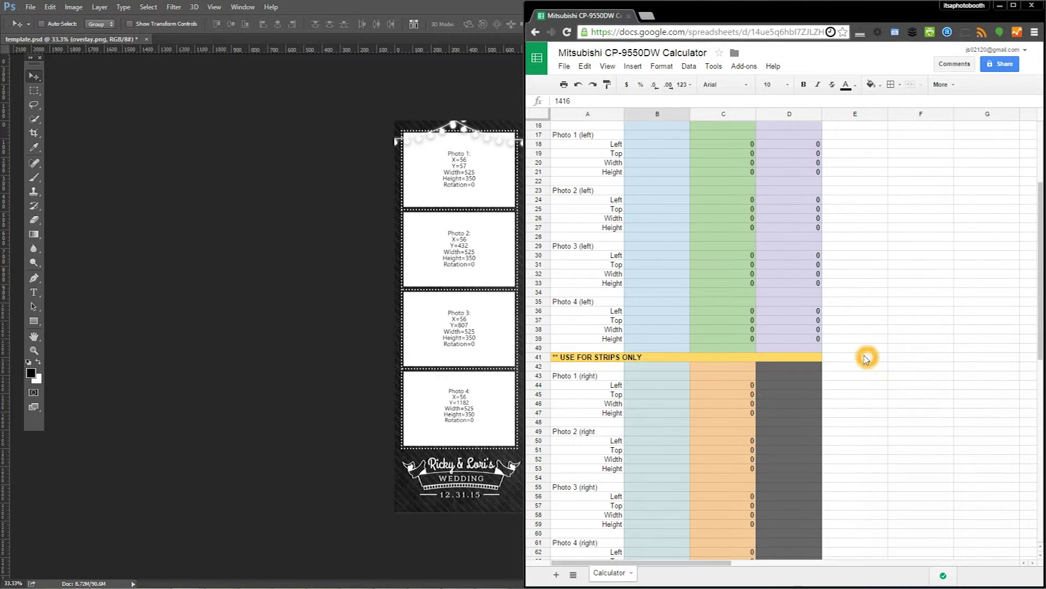
click(646, 113)
scroll(763, 436, up, 4)
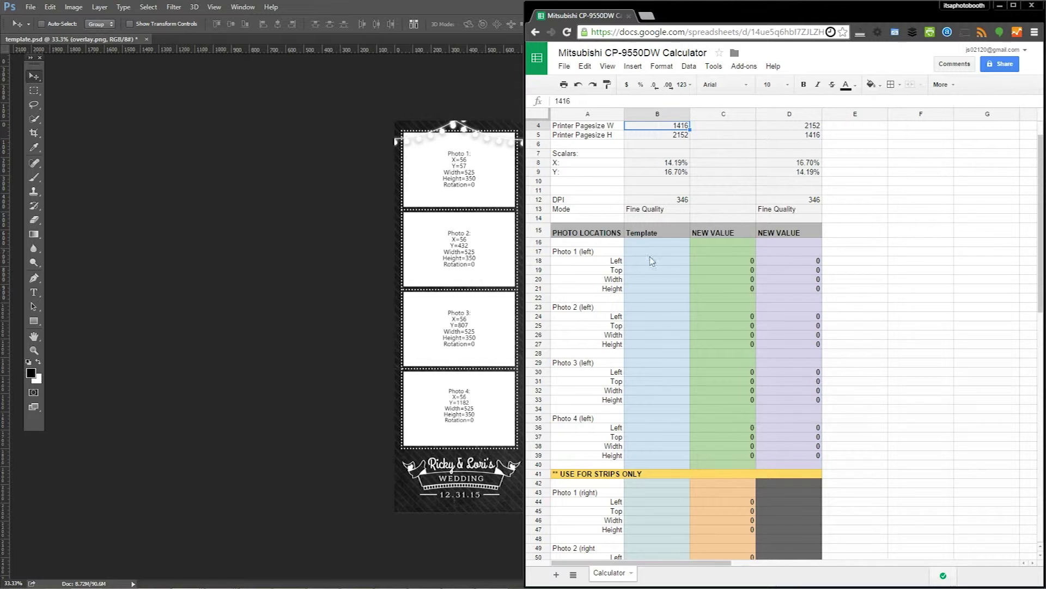
click(649, 259)
text(56)
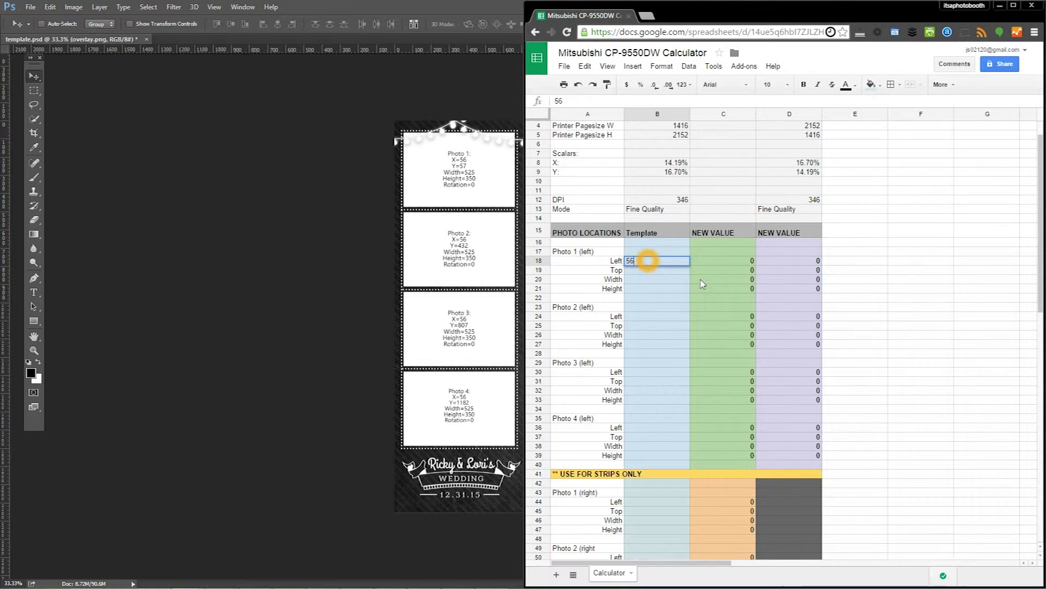
key(Return)
text(57)
key(Return)
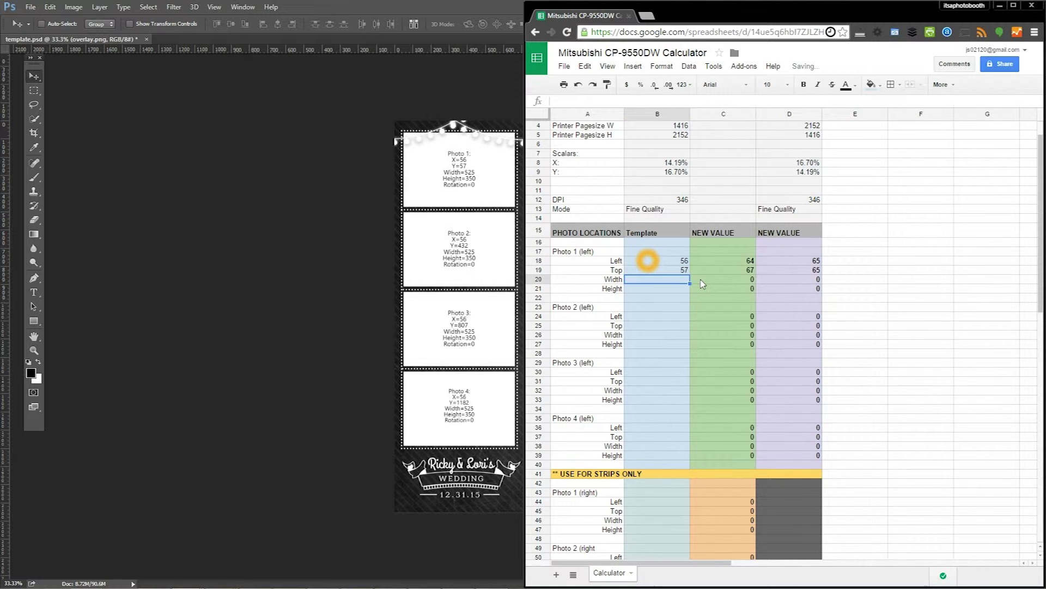
text(525)
key(Return)
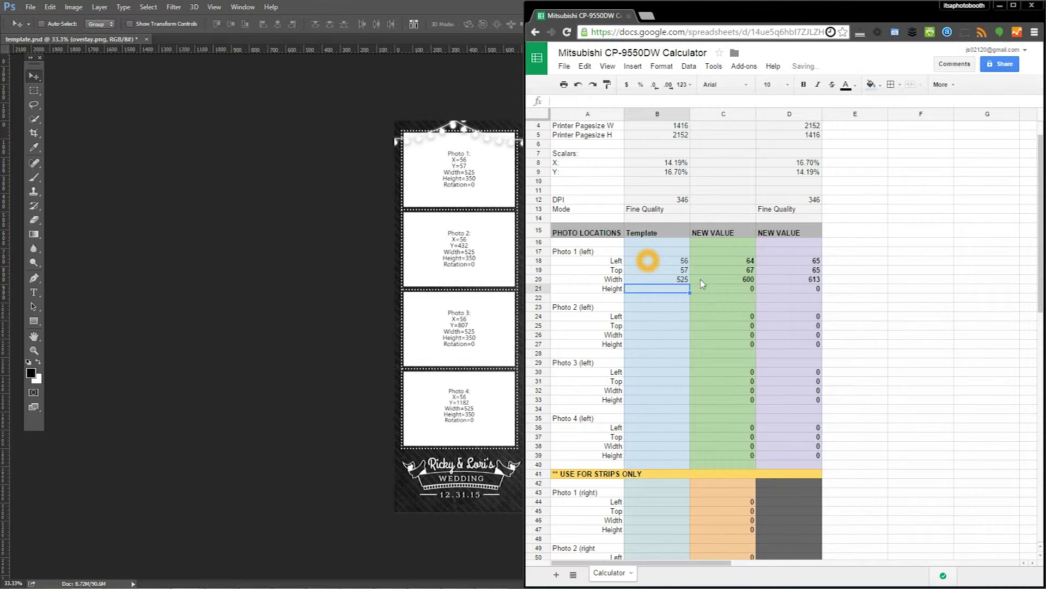
text(350)
key(Return)
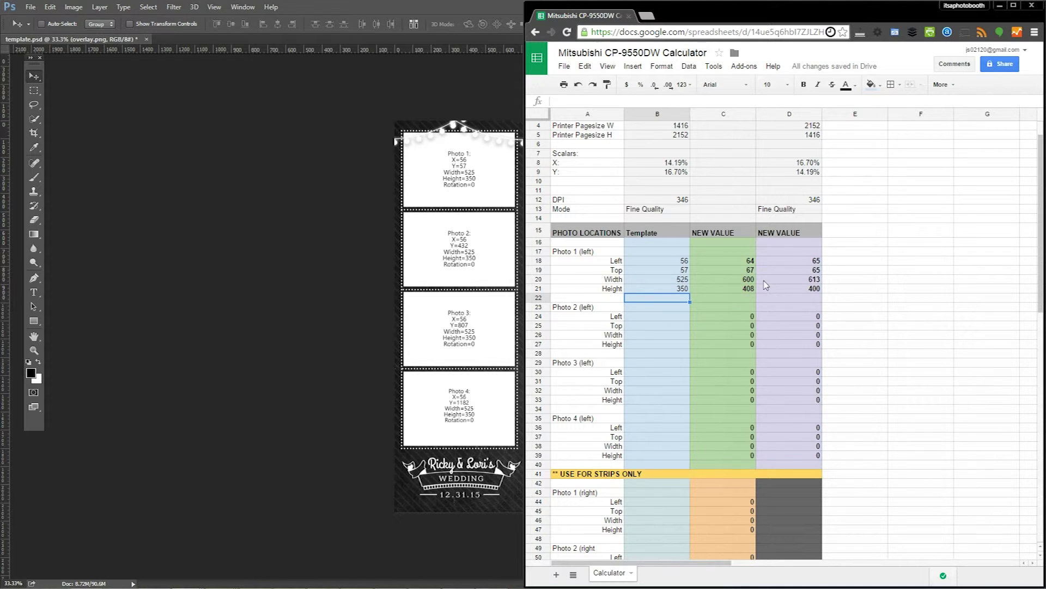
scroll(766, 284, up, 2)
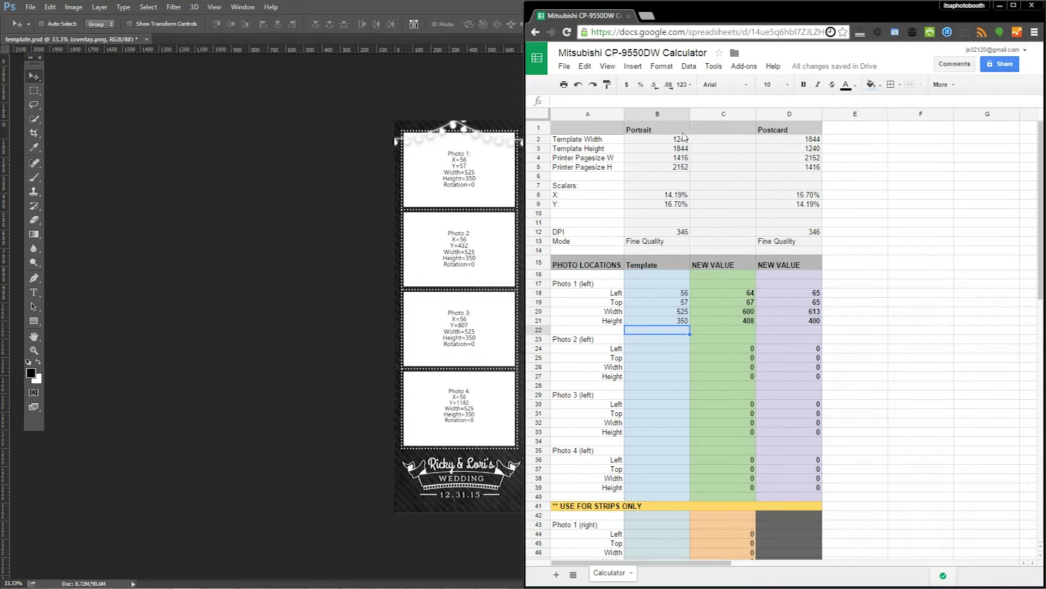
scroll(739, 321, down, 1)
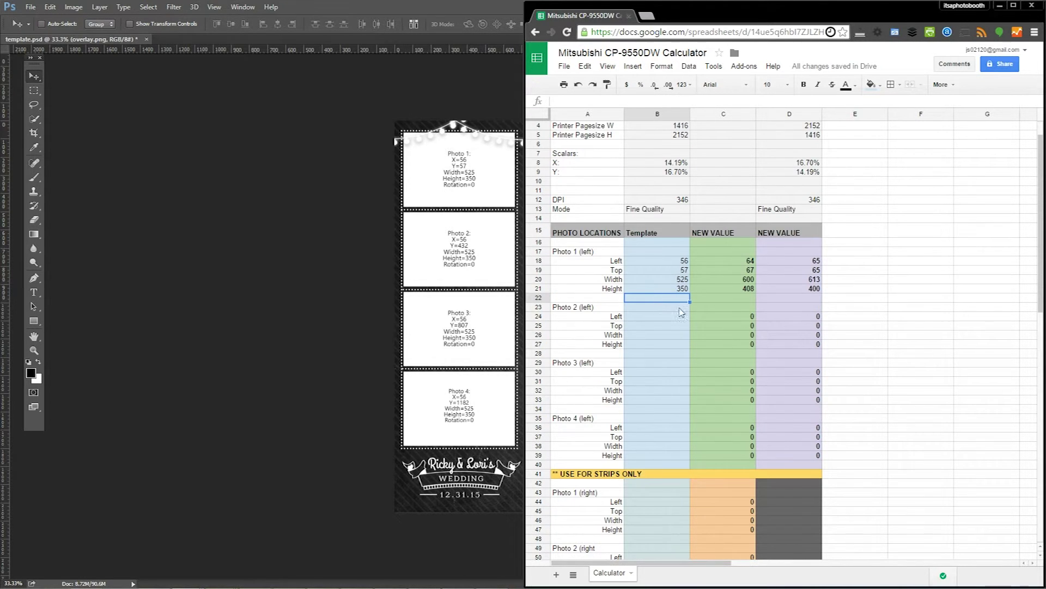
Step: Enter Photo 2 (left) values 56, 532, 525 and 350 in B24:B27
click(657, 316)
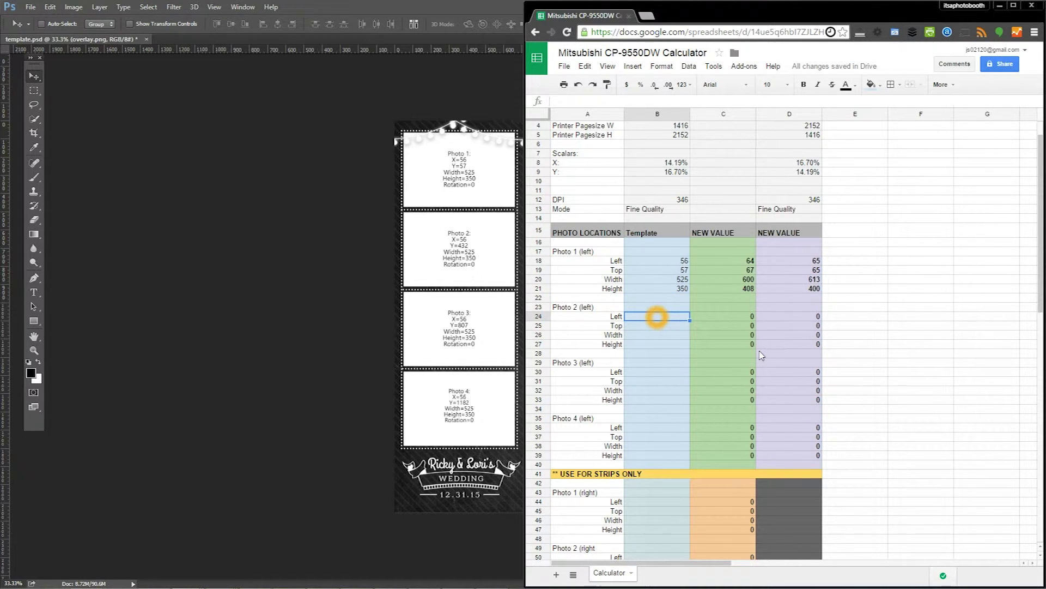
text(56)
key(Return)
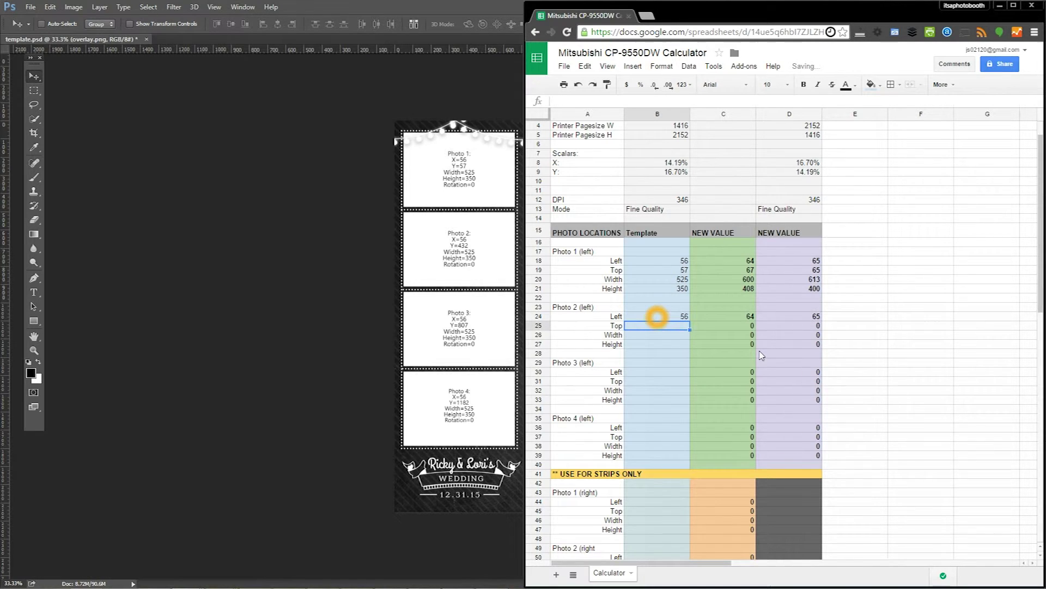
text(532)
key(Return)
text(525)
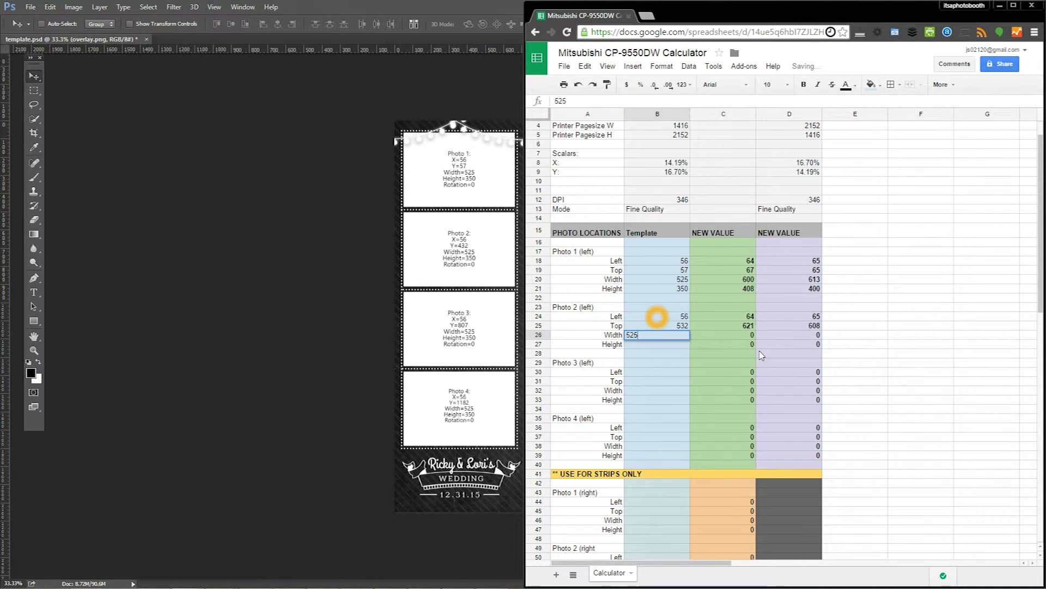
key(Return)
text(350)
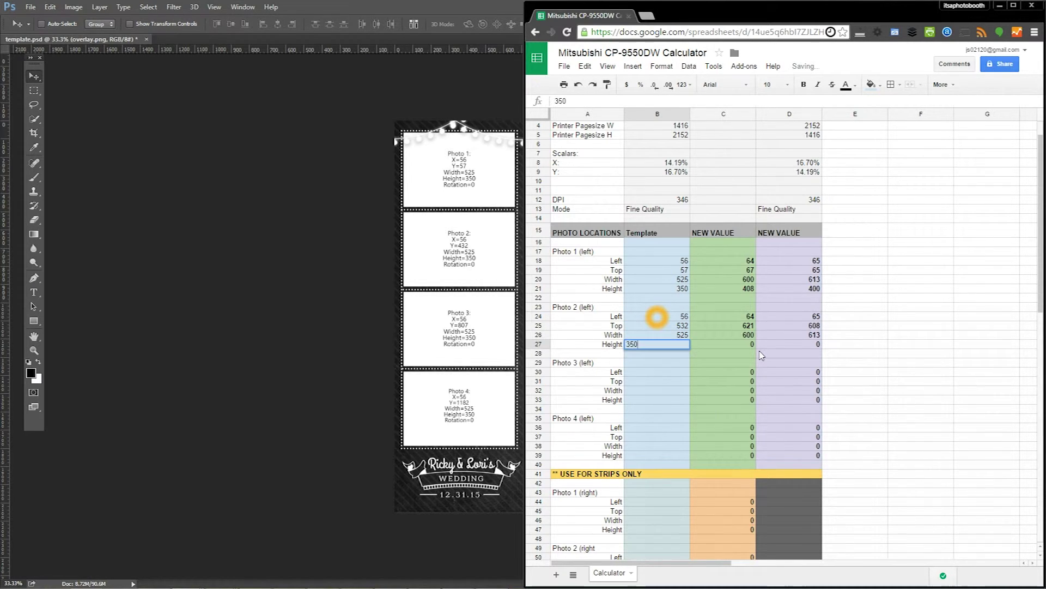
key(Return)
Step: Copy Photo 2's values into Photos 3 and 4, changing their Tops to 807 and 1182
drag(672, 321, 670, 343)
key(ctrl+c)
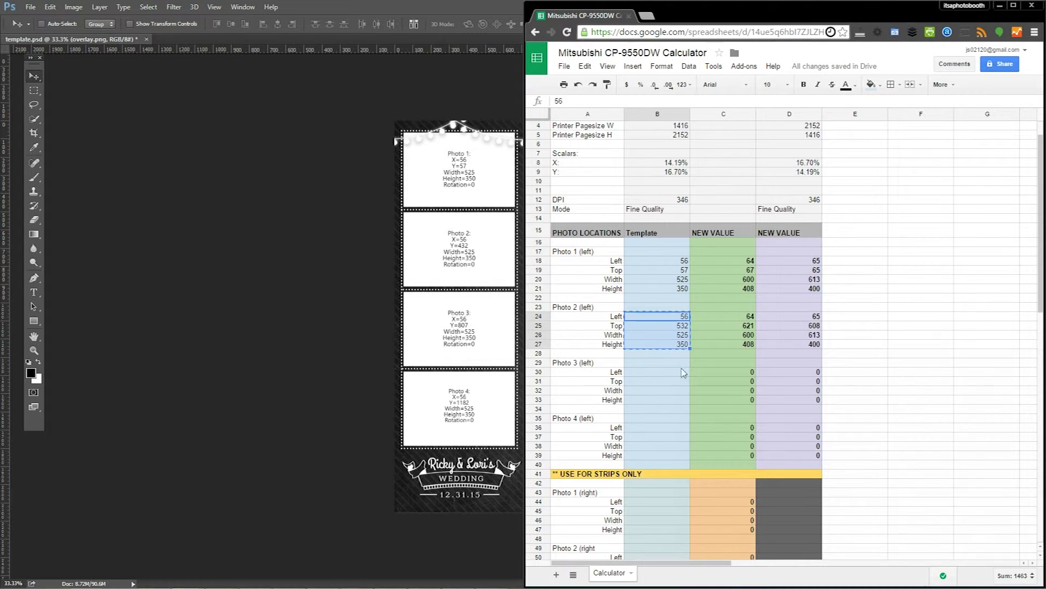
click(670, 371)
key(ctrl+v)
click(657, 428)
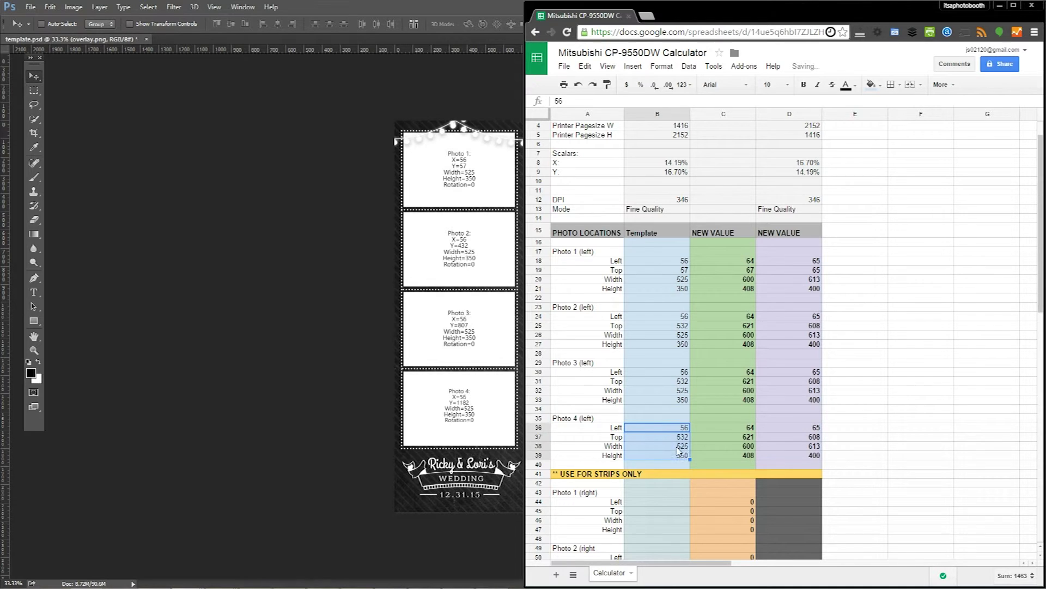
key(ctrl+v)
click(668, 381)
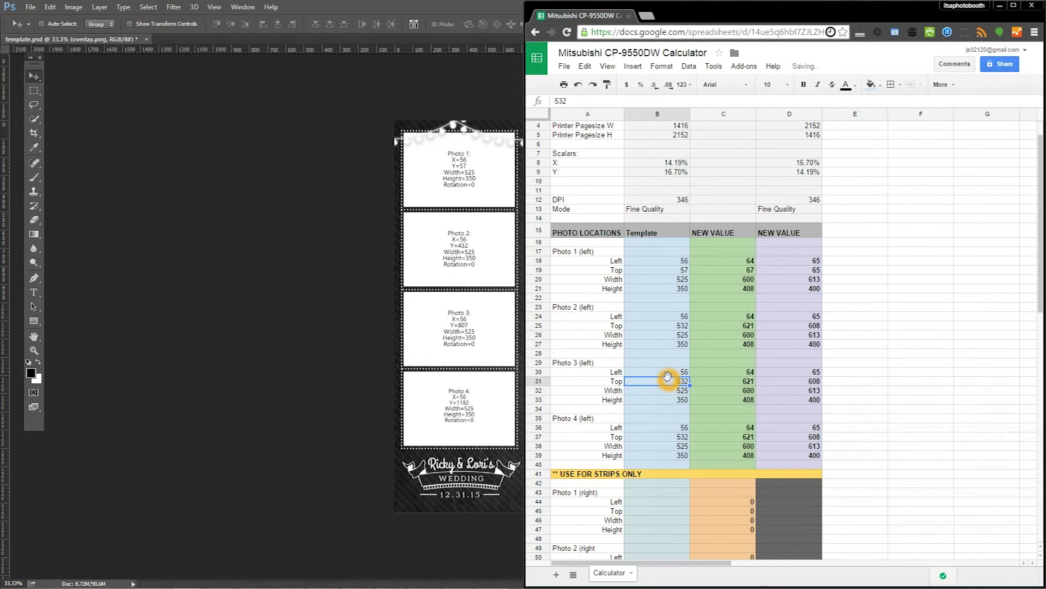
text(807)
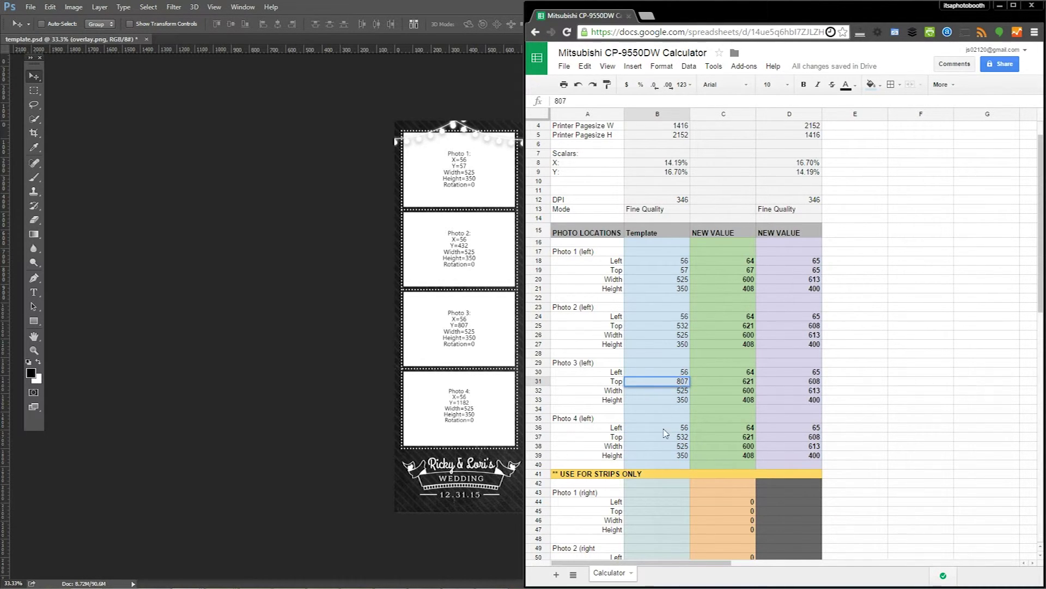
click(663, 437)
text(1182)
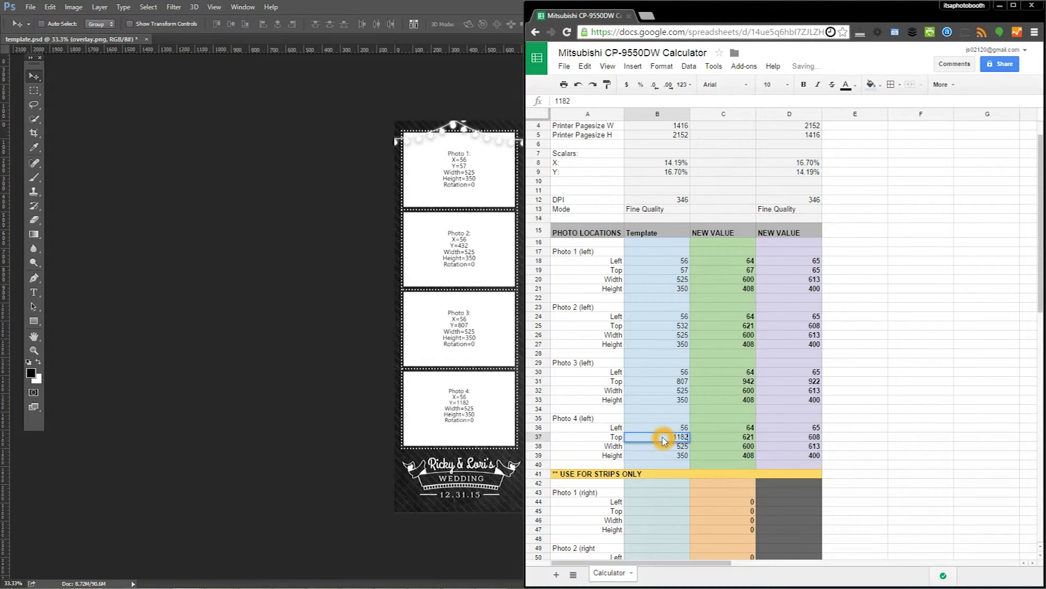
key(Return)
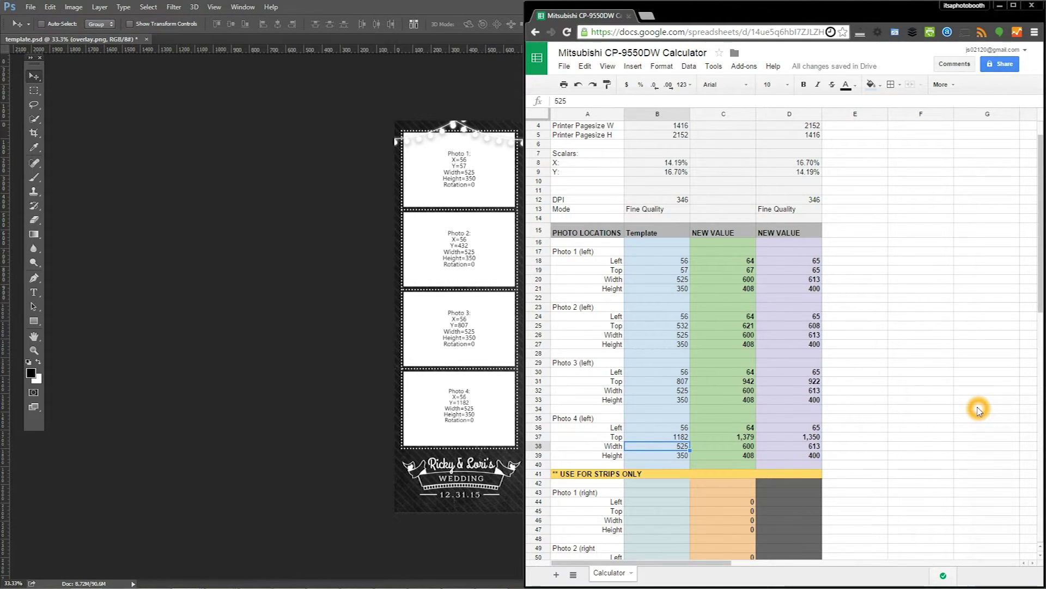
Step: Review the new left-photo values in C18:C38, then drag Chrome right to reveal the template
click(744, 261)
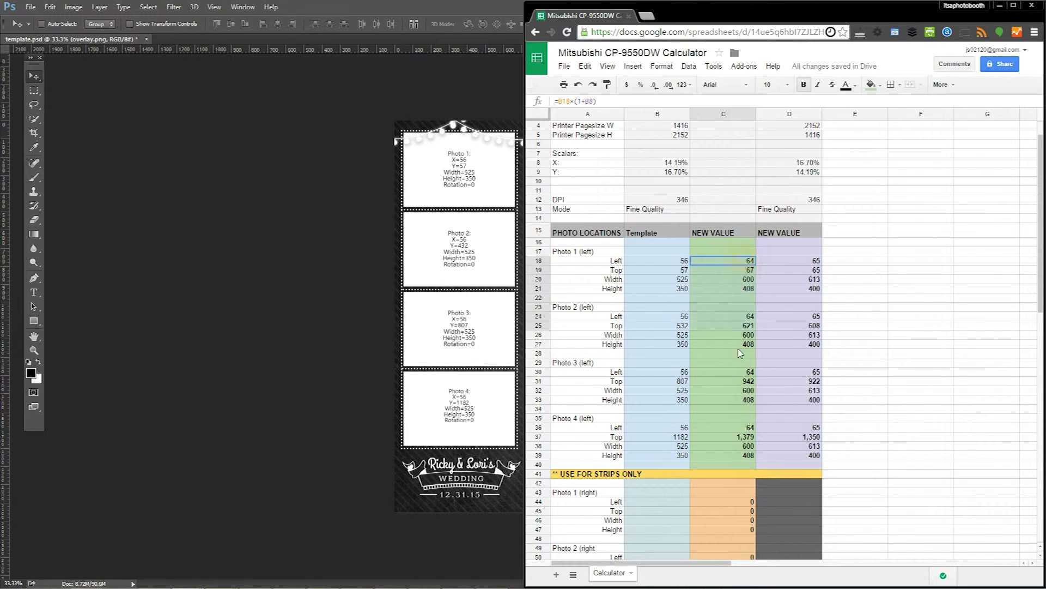
shift+click(748, 447)
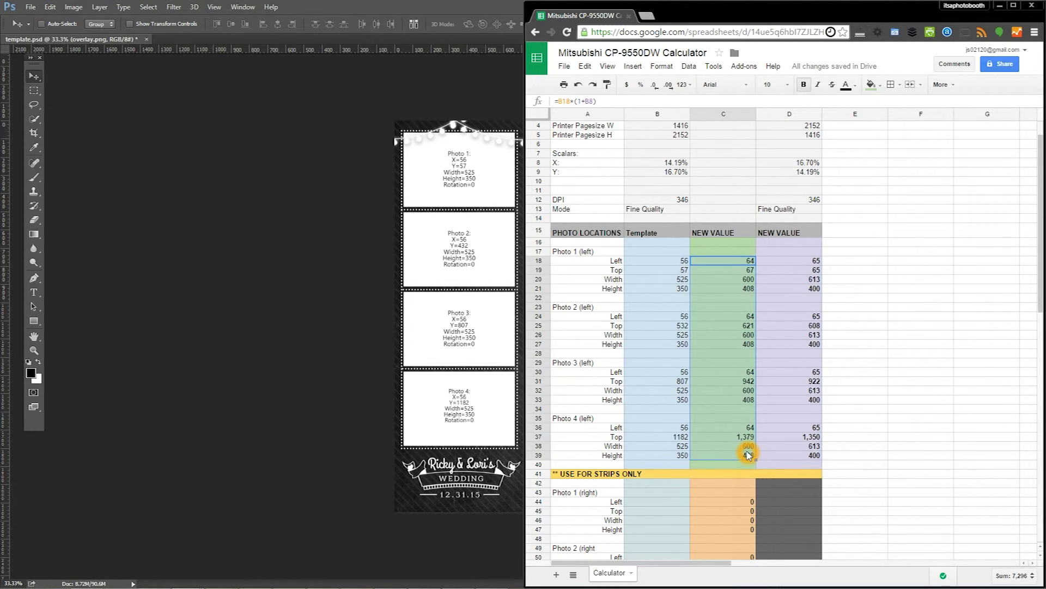
scroll(938, 331, down, 3)
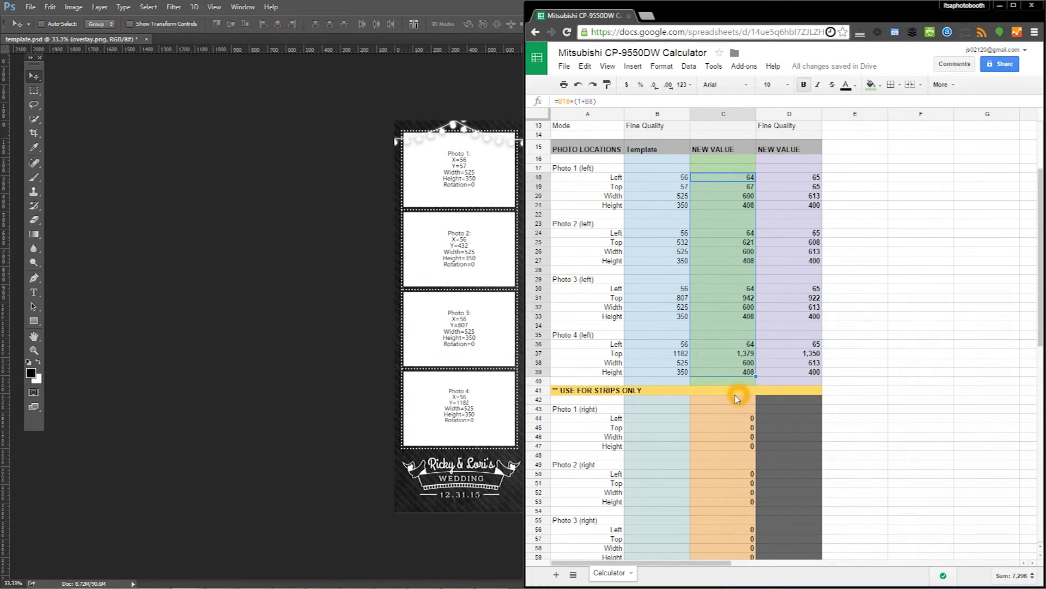
scroll(737, 398, down, 1)
drag(680, 24, 793, 23)
click(747, 526)
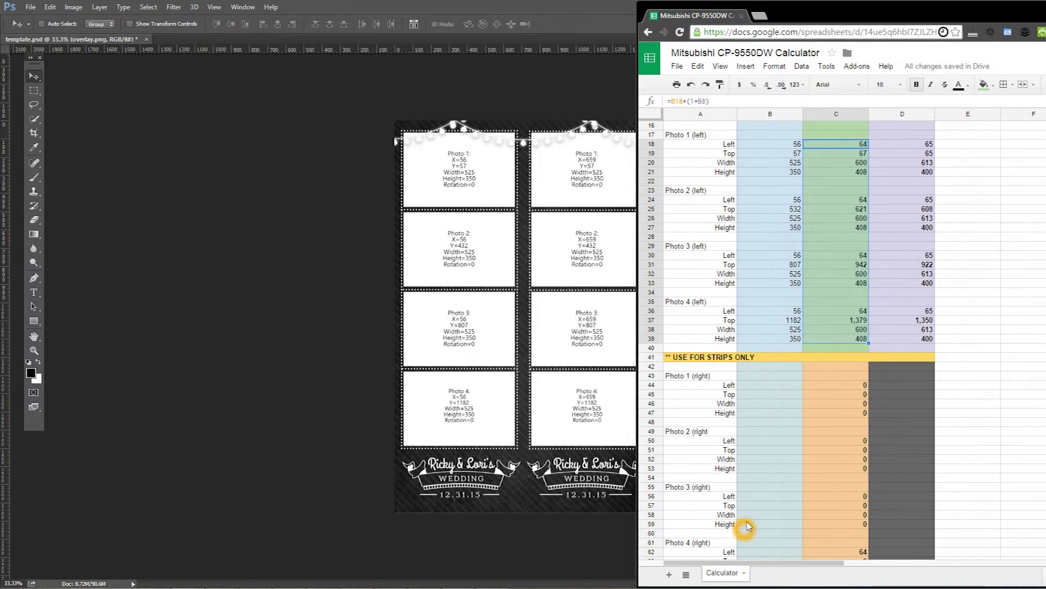